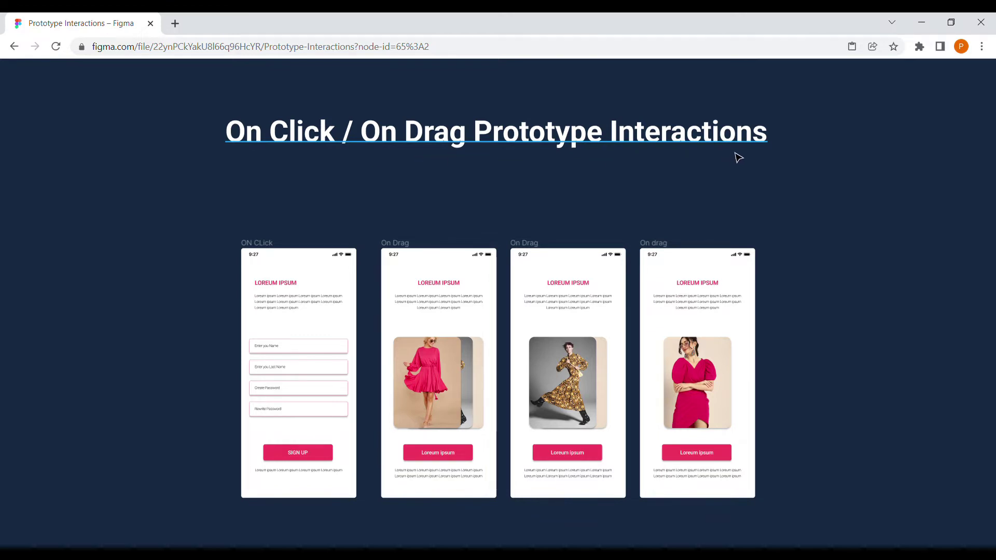
# Move the third and fourth On Drag frames together further to the right.
pyautogui.scroll(-1, 621, 265)
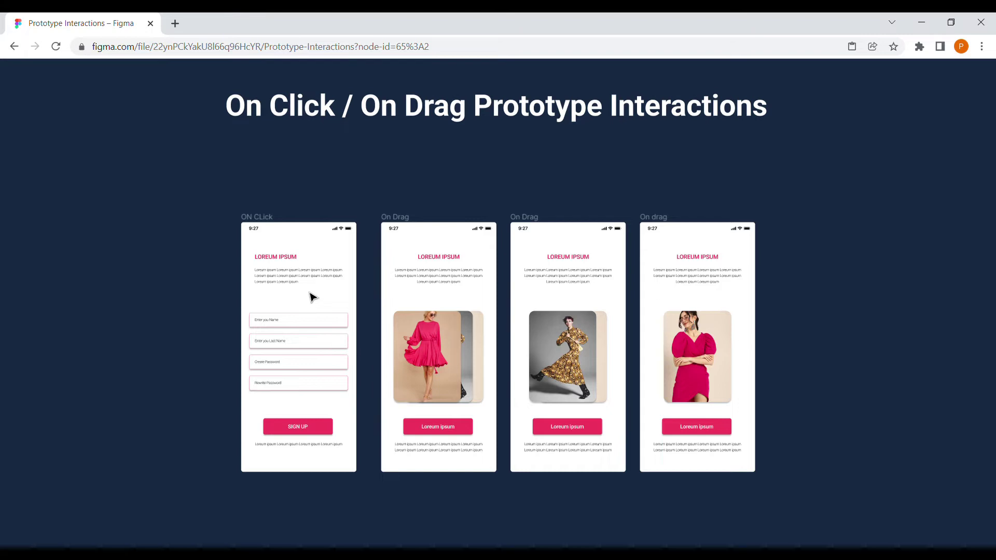
pyautogui.scroll(-3, 437, 192)
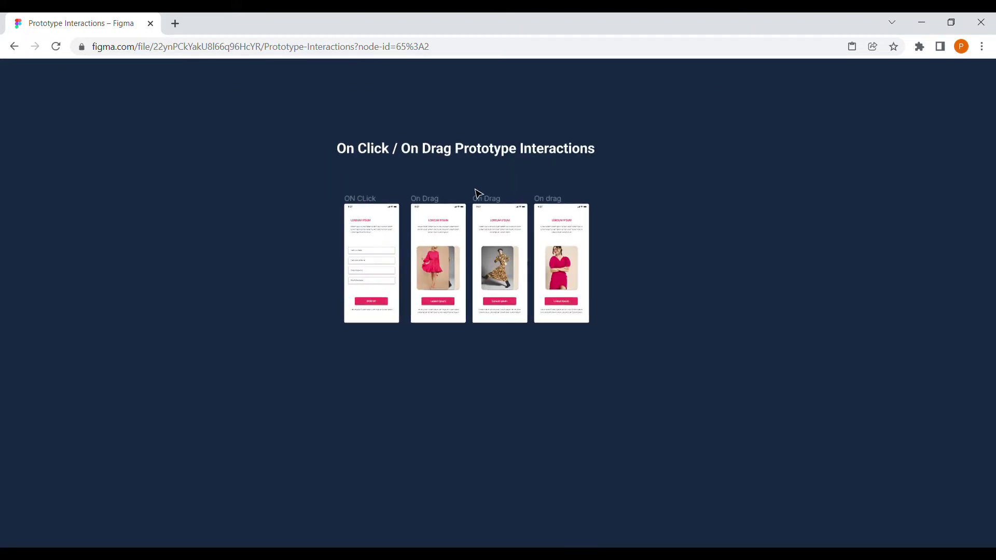
pyautogui.moveTo(469, 185); pyautogui.dragTo(577, 352)
pyautogui.moveTo(514, 268); pyautogui.dragTo(558, 283)
pyautogui.hotkey('ctrl', 'z')
pyautogui.moveTo(502, 214); pyautogui.dragTo(690, 214)
# Restore the toolbars and side panels with Show/Hide UI and zoom in on the first two frames.
pyautogui.scroll(2, 337, 205)
pyautogui.rightClick(340, 204)
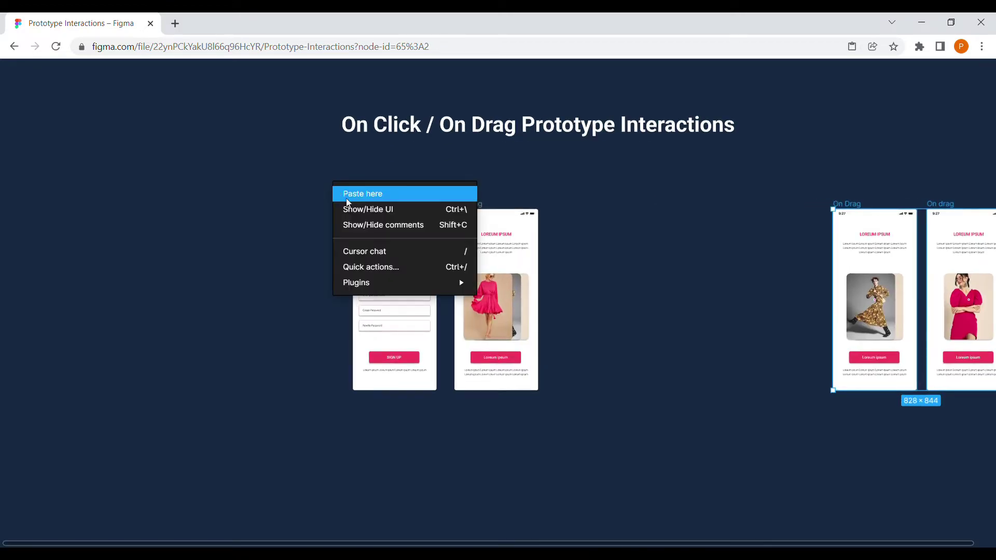
pyautogui.click(364, 207)
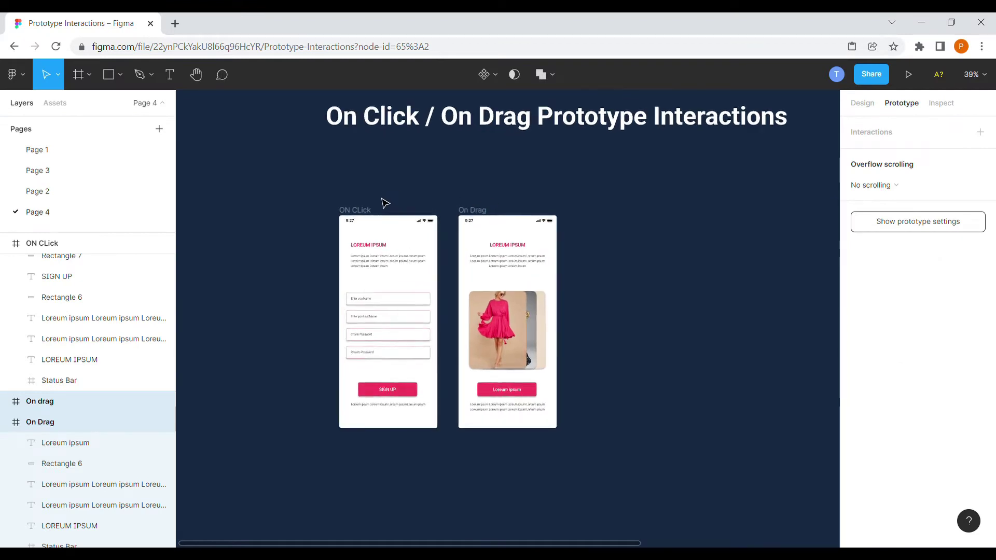
pyautogui.scroll(3, 382, 207)
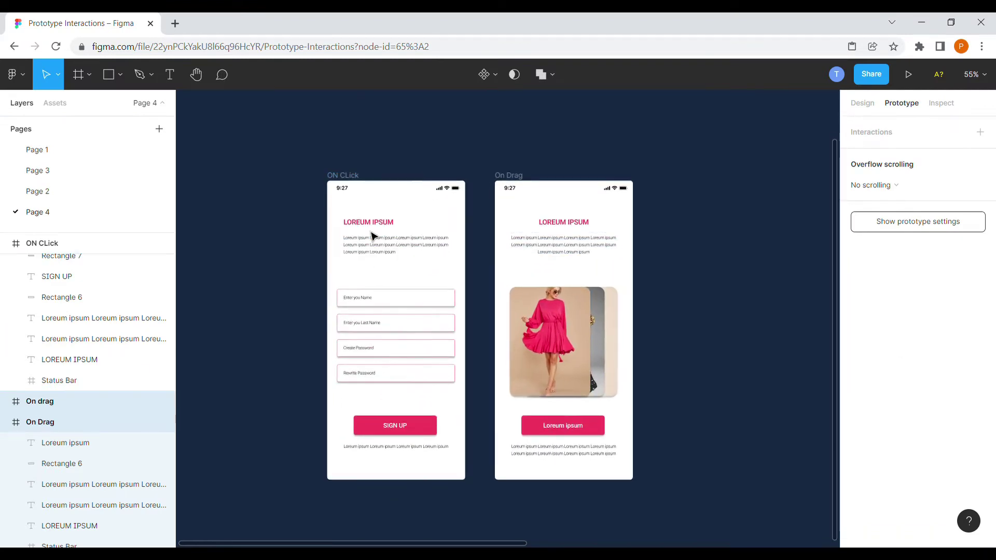
pyautogui.scroll(1, 373, 236)
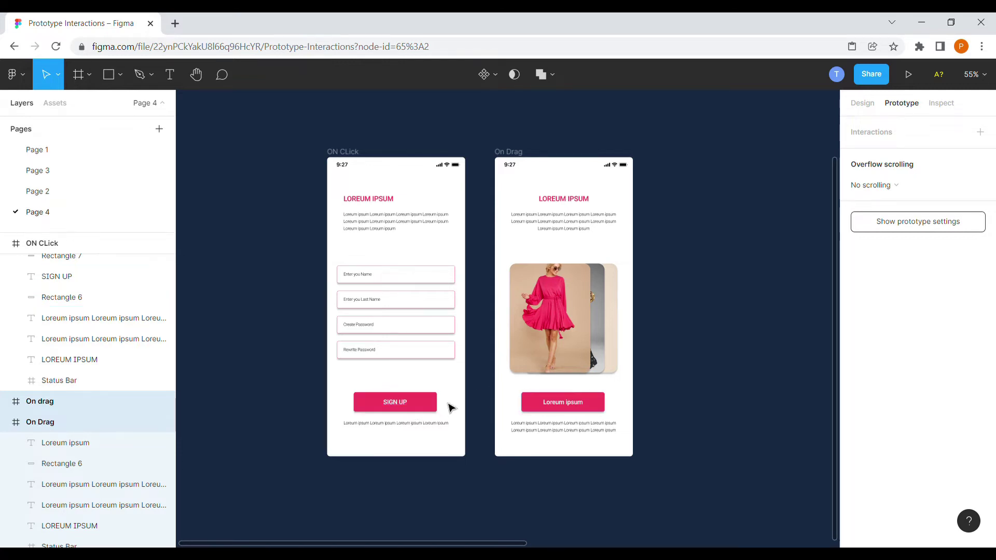
pyautogui.scroll(2, 311, 224)
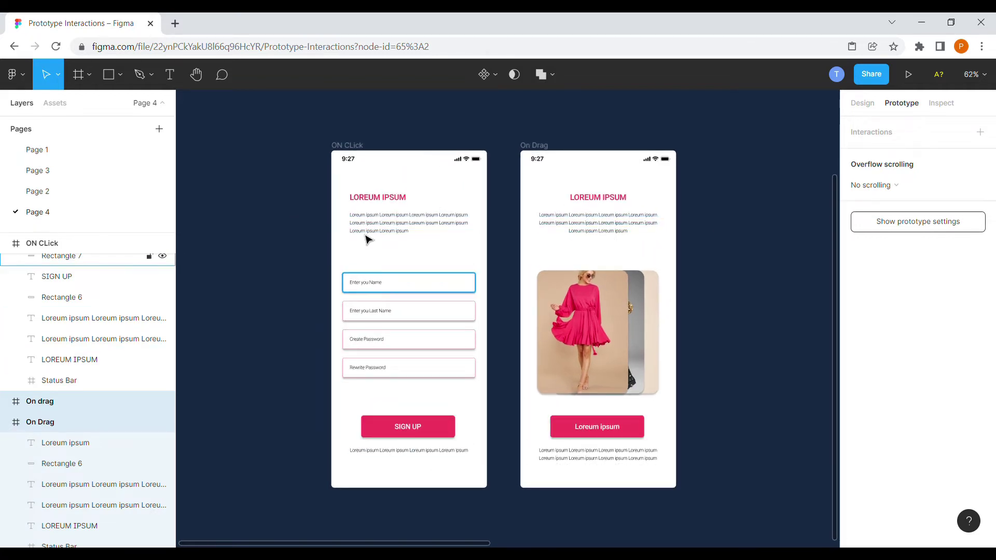
pyautogui.scroll(1, 270, 151)
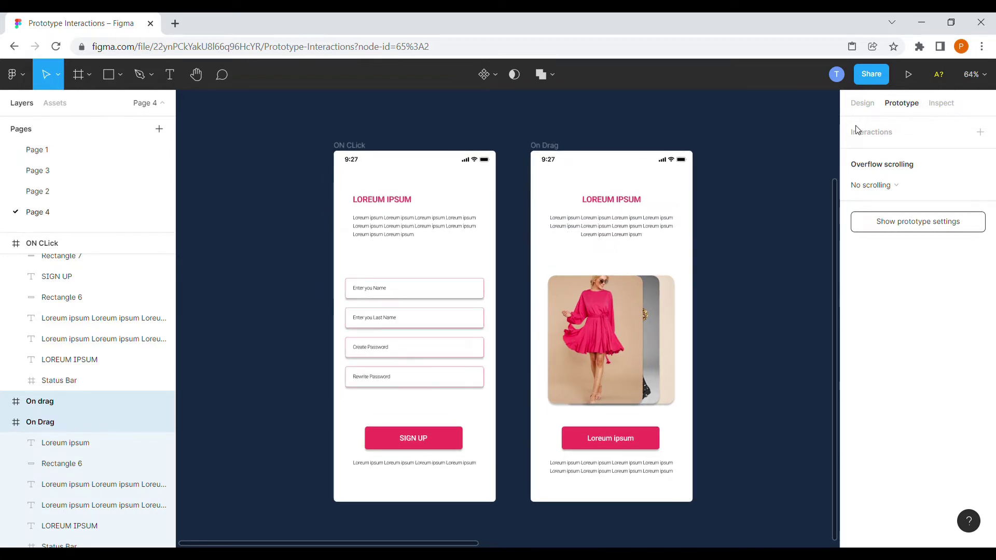
# Connect the SIGN UP button to the On Drag frame using On tap and Smart animate.
pyautogui.click(458, 438)
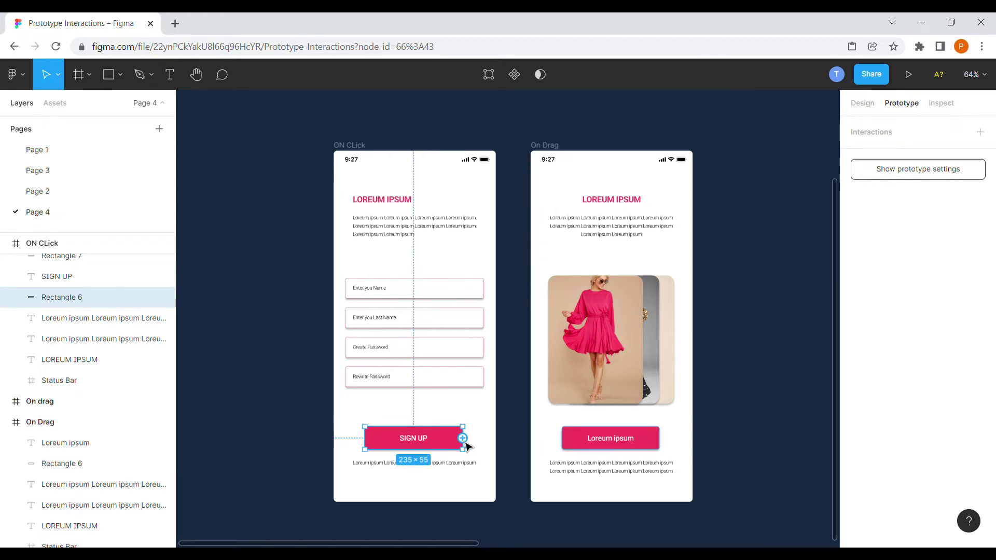
pyautogui.moveTo(463, 439); pyautogui.dragTo(544, 336)
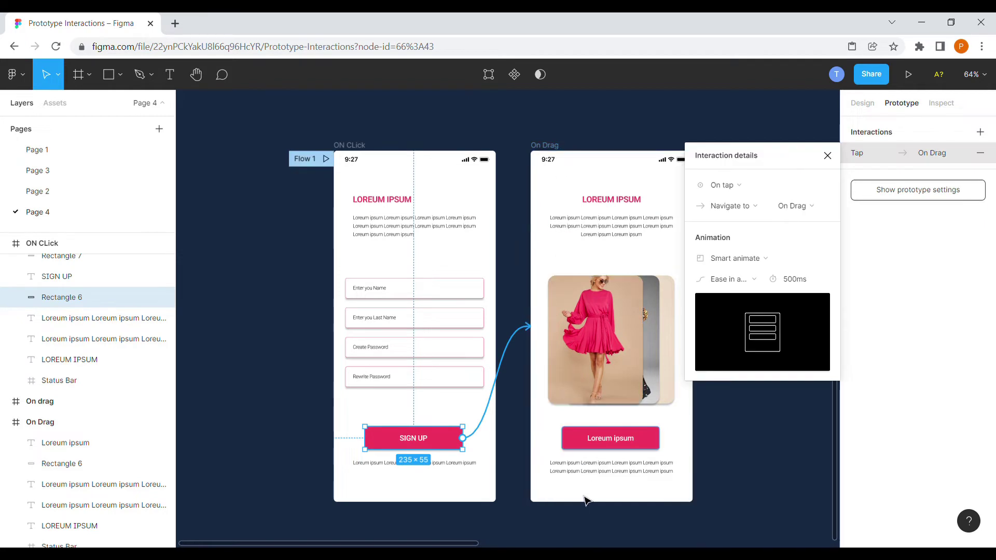
pyautogui.click(742, 184)
pyautogui.click(742, 183)
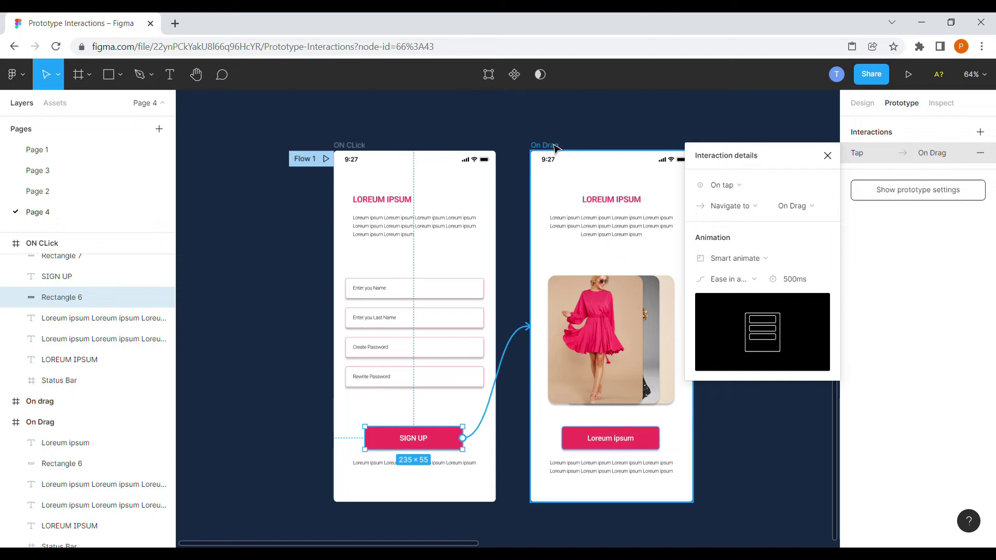
pyautogui.click(742, 262)
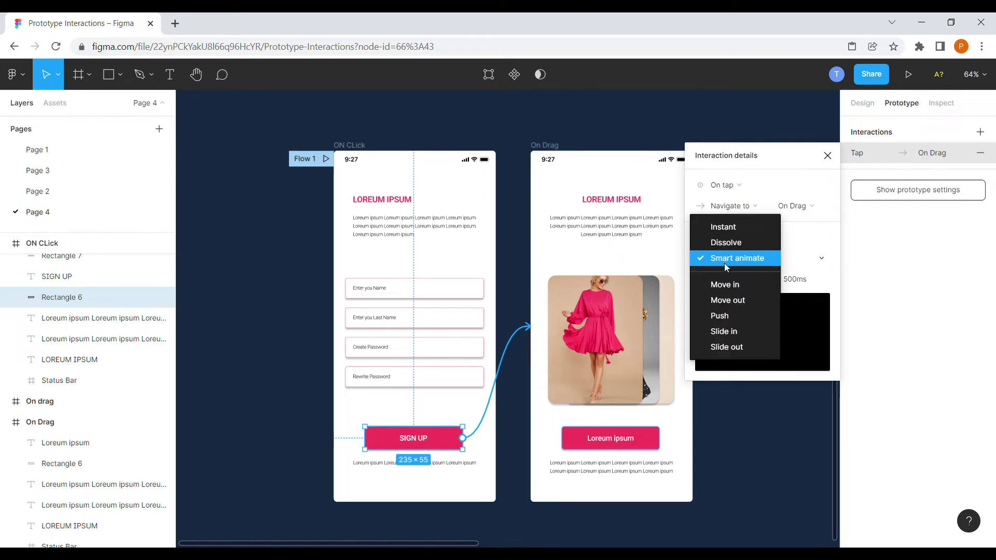
pyautogui.click(724, 263)
# Try Ease in and Ease out, then settle on Ease in and out easing for the transition.
pyautogui.click(732, 281)
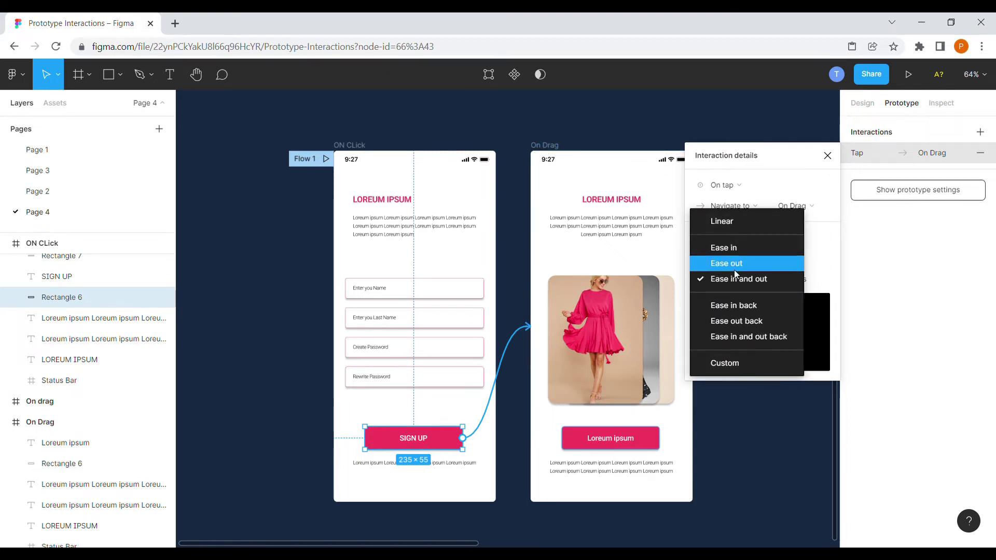
pyautogui.click(734, 280)
pyautogui.click(729, 279)
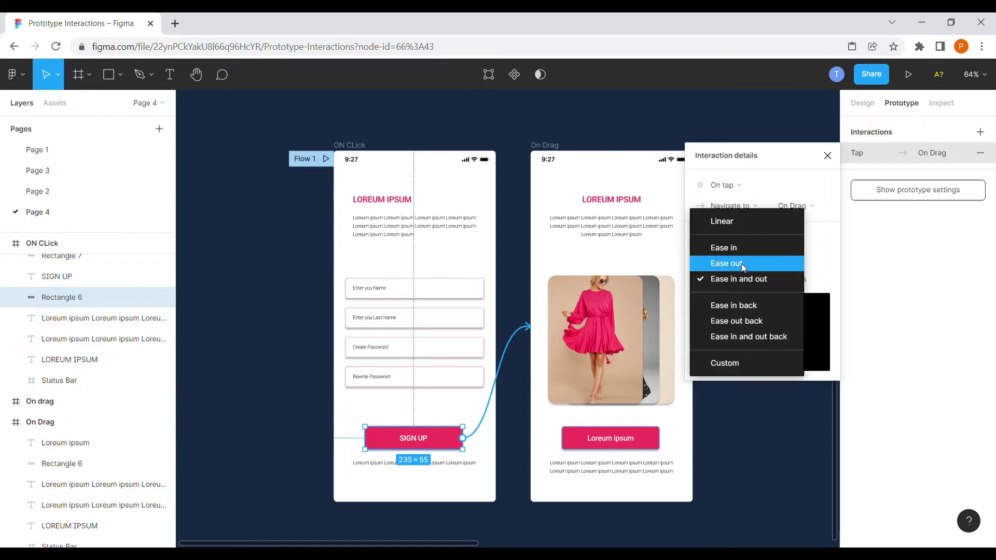
pyautogui.click(737, 245)
pyautogui.click(742, 279)
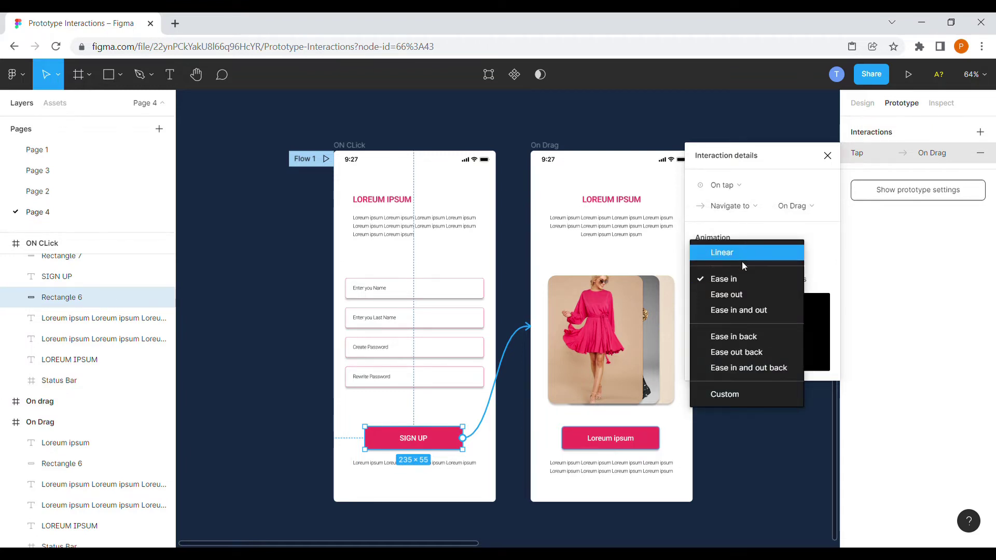
pyautogui.click(740, 279)
pyautogui.click(741, 279)
pyautogui.click(742, 295)
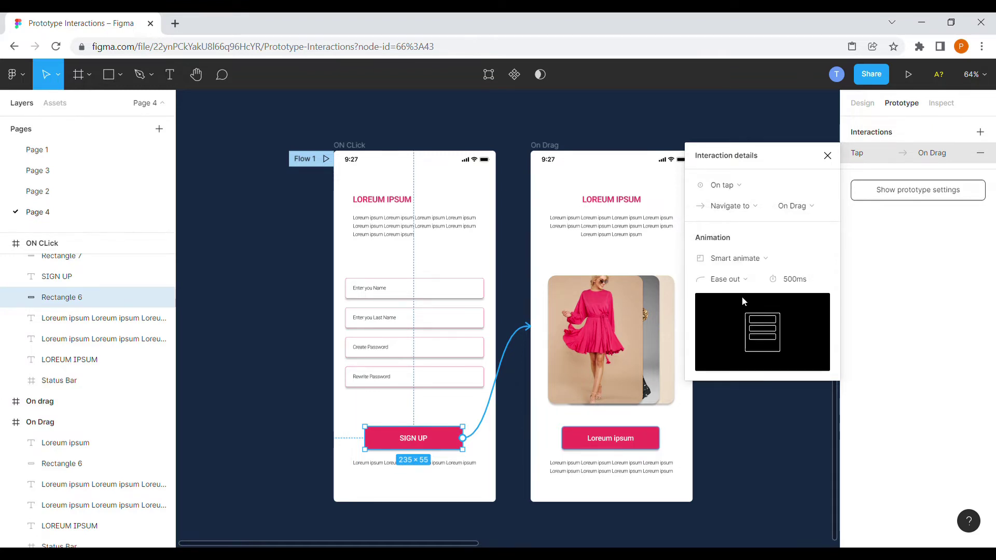
pyautogui.click(737, 280)
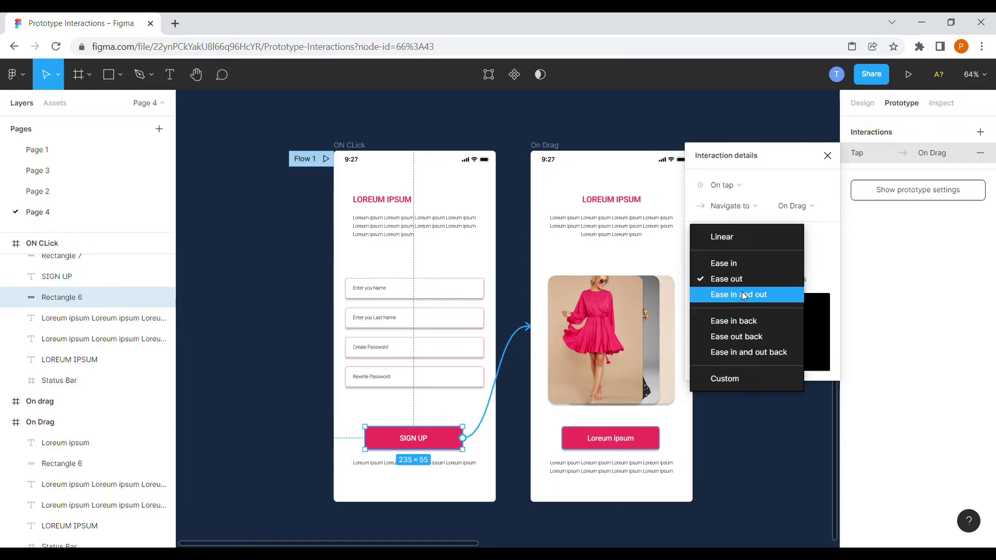
pyautogui.click(741, 294)
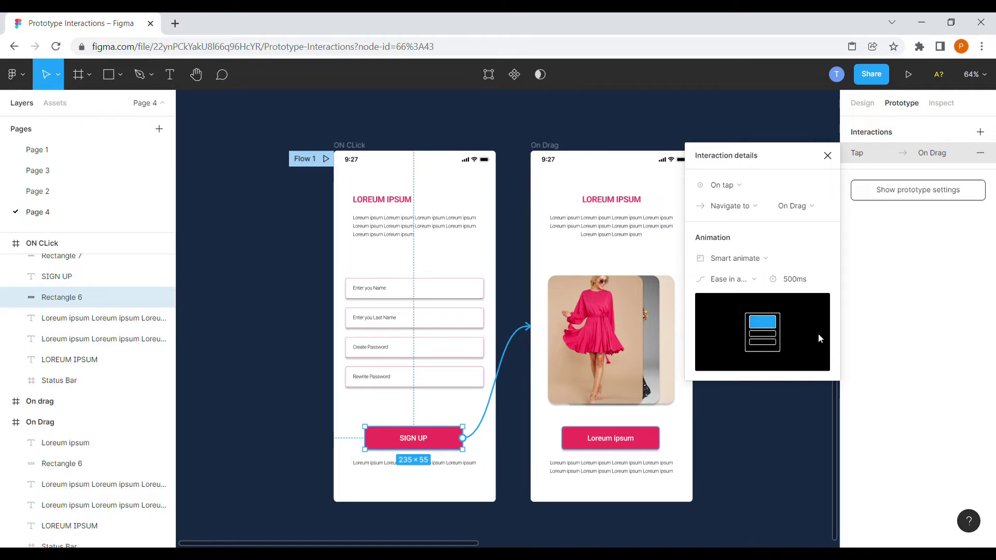
# Close Interaction details, test the SIGN UP tap in the preview, and return to the editor tab.
pyautogui.click(828, 158)
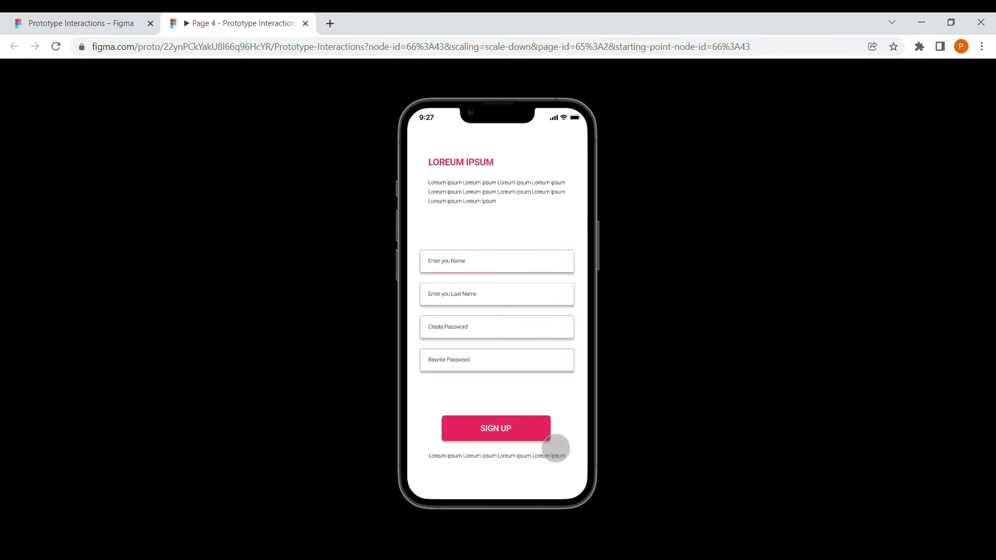
pyautogui.click(556, 449)
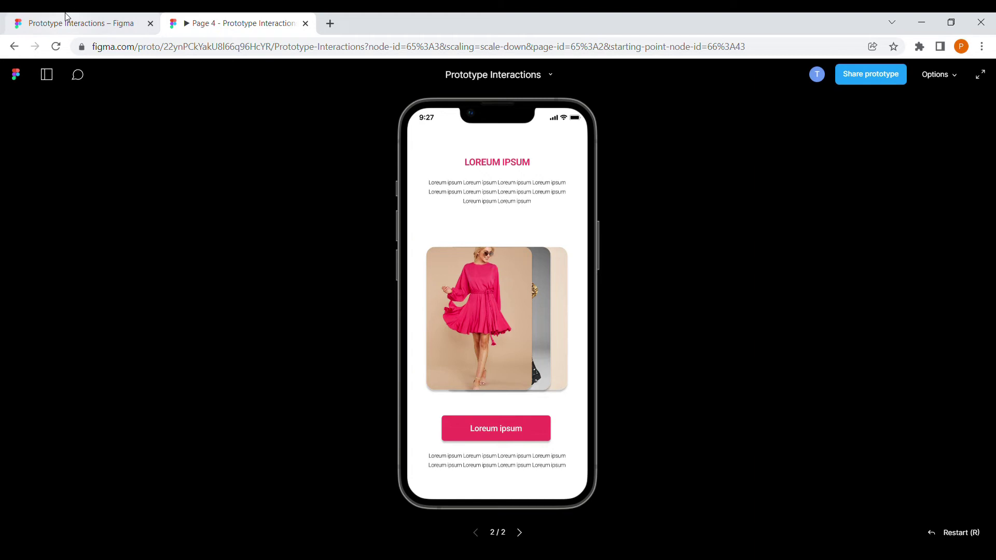
pyautogui.click(106, 20)
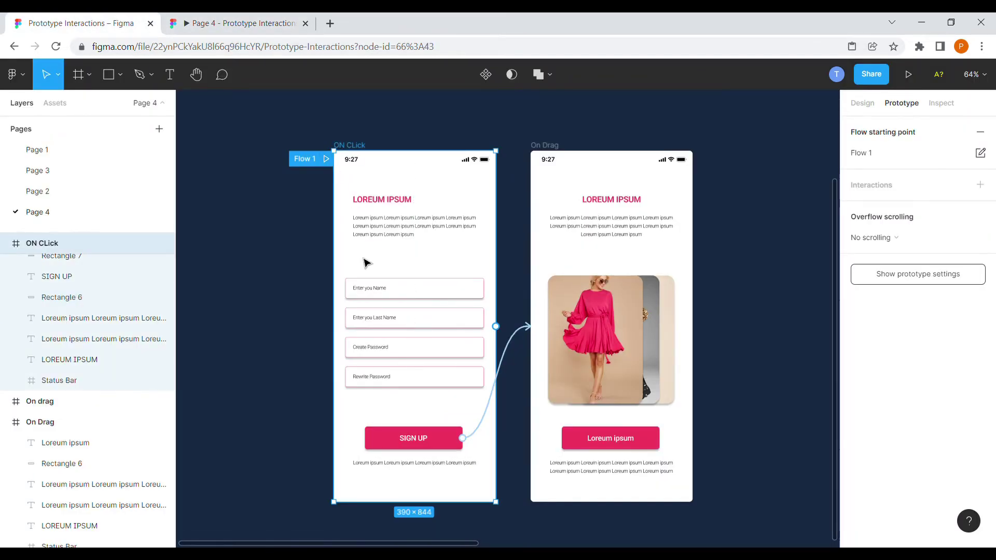
# Drag the two right-hand On Drag frames next to the first On Drag frame and zoom back in.
pyautogui.keyDown('ctrl'); pyautogui.scroll(-5, 218, 243); pyautogui.keyUp('ctrl')
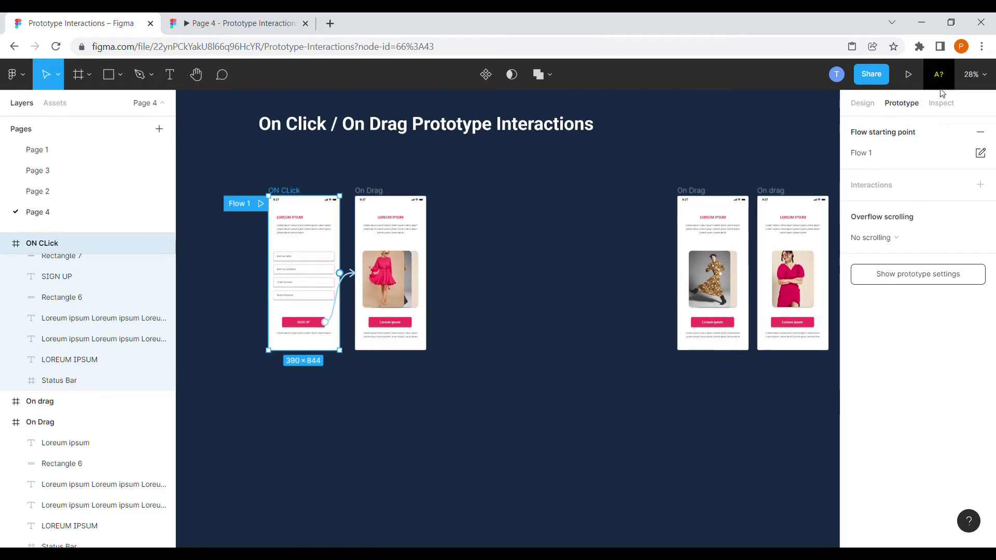
pyautogui.click(862, 103)
pyautogui.keyDown('ctrl'); pyautogui.scroll(1, 670, 197); pyautogui.keyUp('ctrl')
pyautogui.click(706, 197)
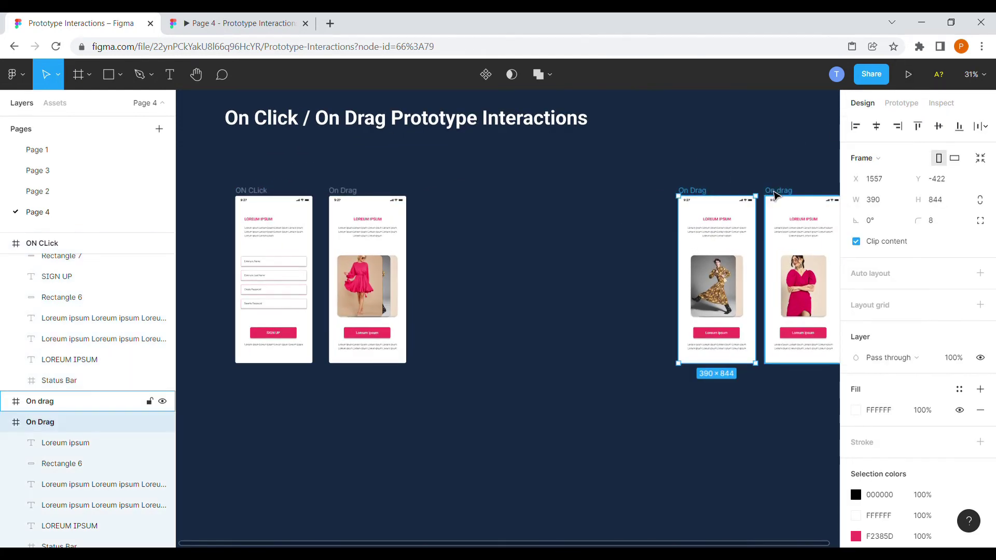
pyautogui.keyDown('shift'); pyautogui.click(775, 194); pyautogui.keyUp('shift')
pyautogui.moveTo(698, 260); pyautogui.dragTo(439, 252)
pyautogui.keyDown('ctrl'); pyautogui.scroll(6, 499, 193); pyautogui.keyUp('ctrl')
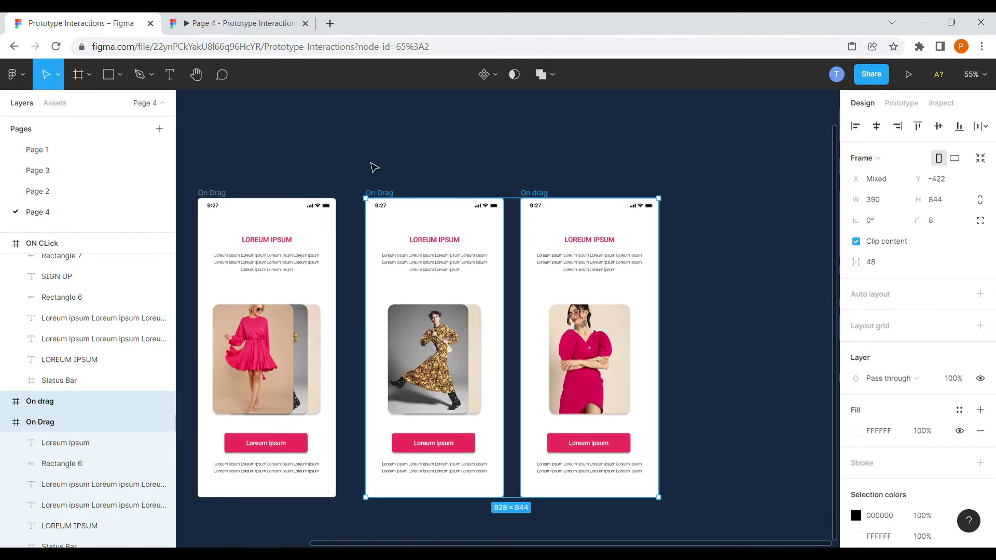
pyautogui.click(374, 167)
pyautogui.scroll(2, 627, 134)
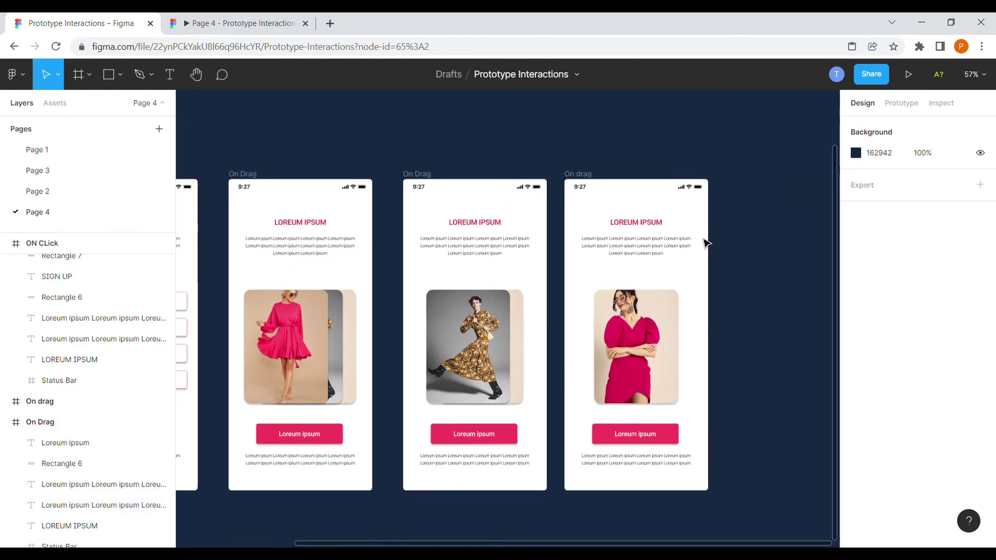
pyautogui.scroll(-5, 194, 122)
pyautogui.scroll(3, 202, 145)
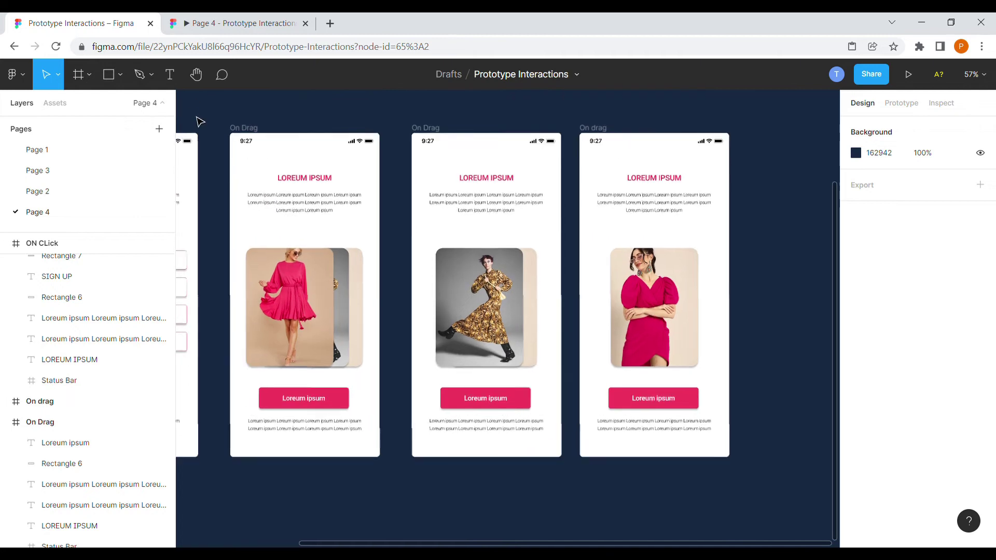
pyautogui.keyDown('ctrl'); pyautogui.scroll(1, 200, 121); pyautogui.keyUp('ctrl')
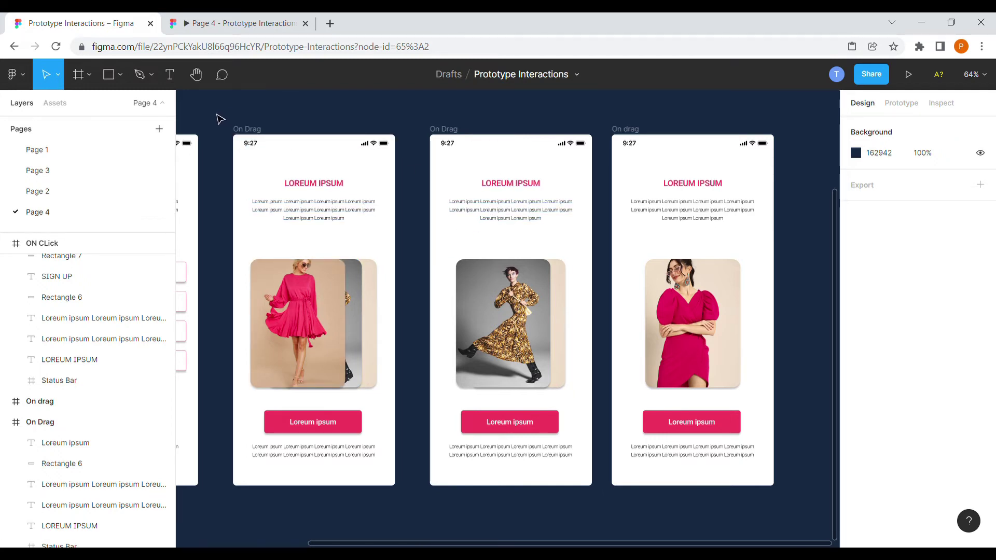
pyautogui.scroll(2, 218, 119)
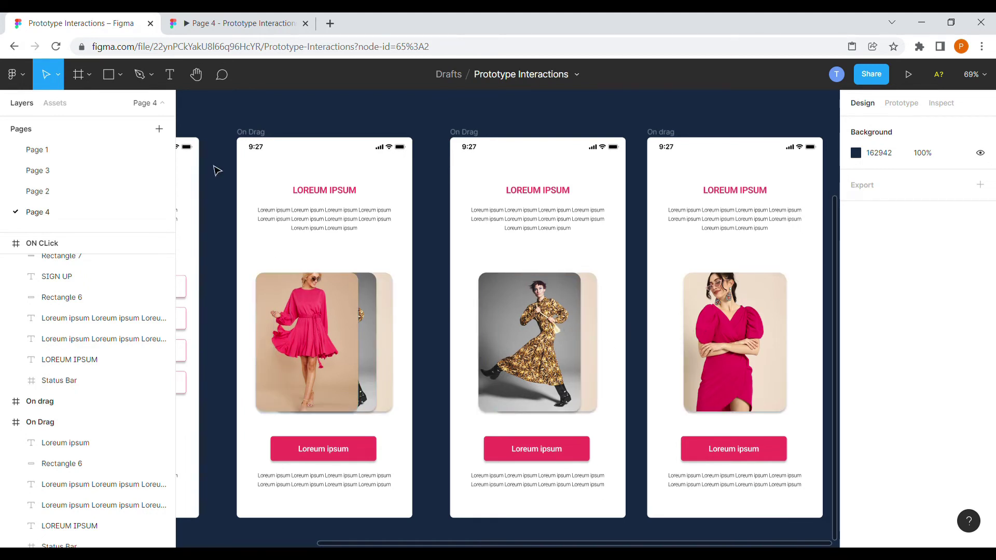
# Link the pink-dress image to the gold-dress frame with On drag, Smart animate, Ease in and out.
pyautogui.click(902, 103)
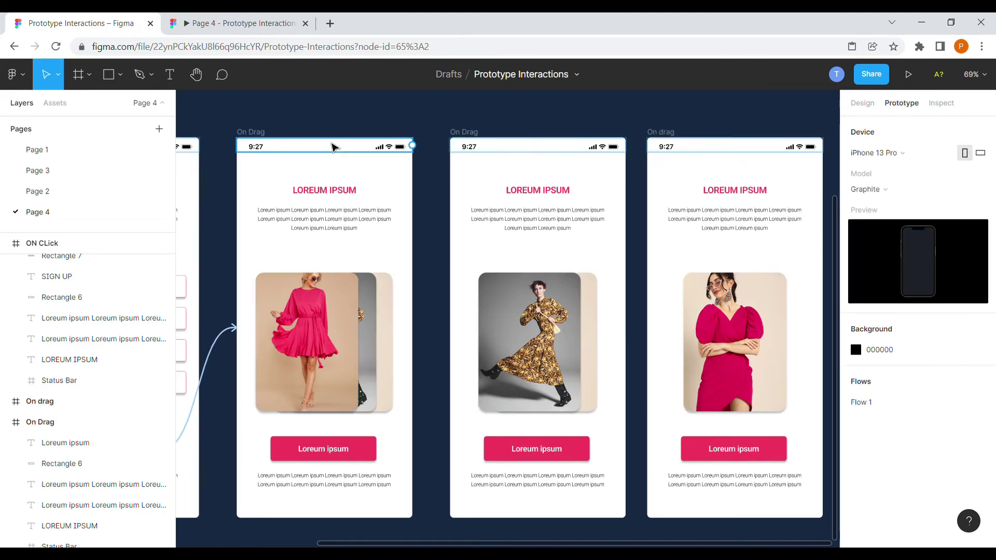
pyautogui.click(251, 131)
pyautogui.click(262, 404)
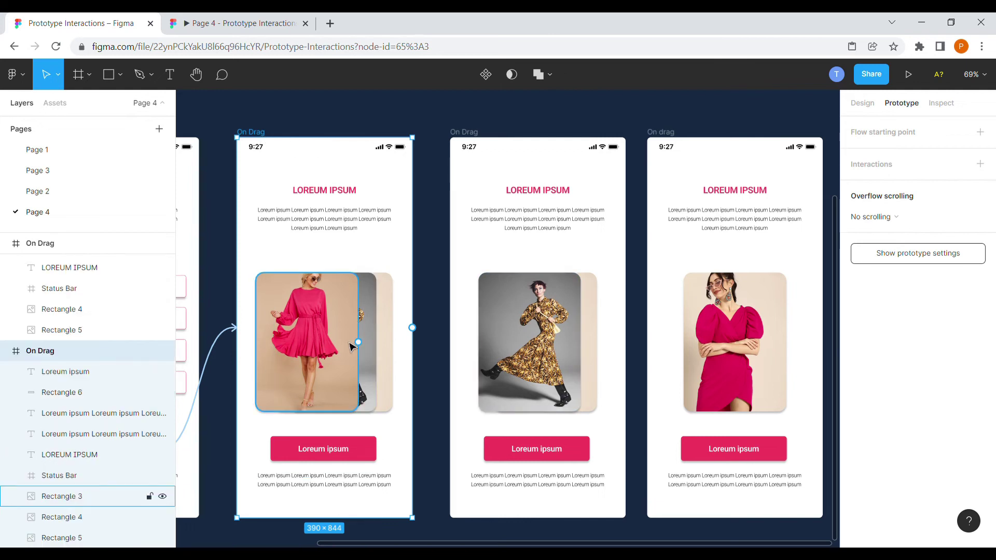
pyautogui.moveTo(359, 342); pyautogui.dragTo(504, 322)
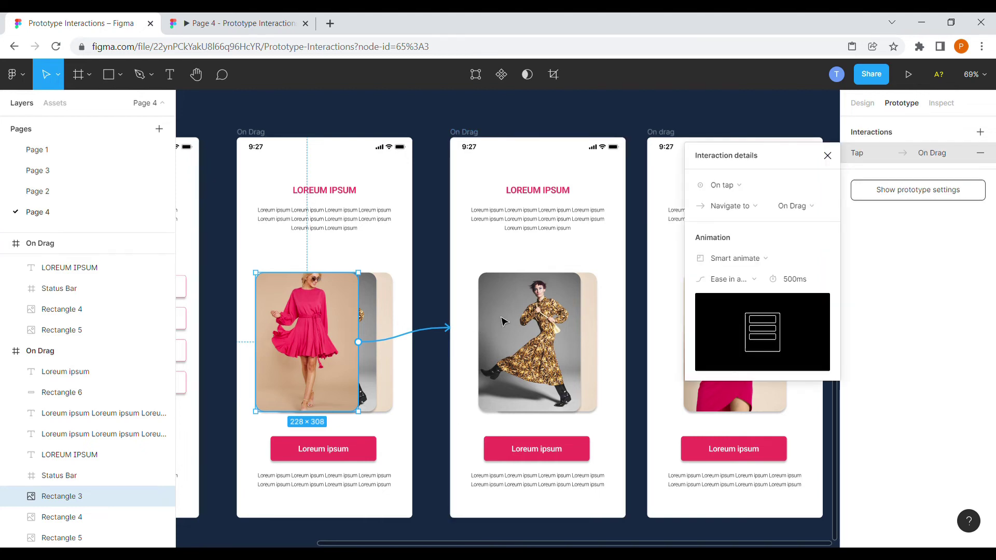
pyautogui.click(726, 192)
pyautogui.click(727, 198)
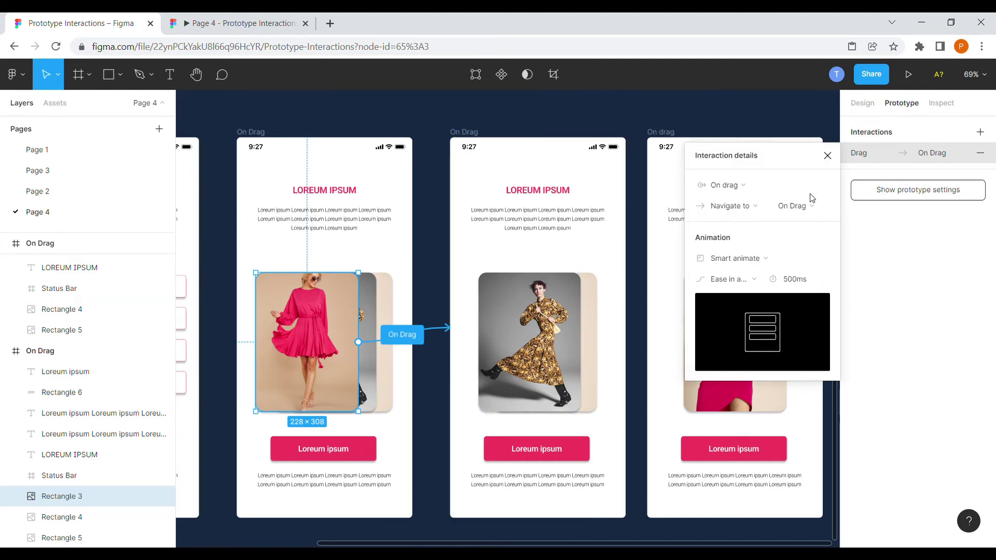
pyautogui.click(771, 254)
pyautogui.click(771, 259)
pyautogui.click(753, 283)
pyautogui.click(753, 283)
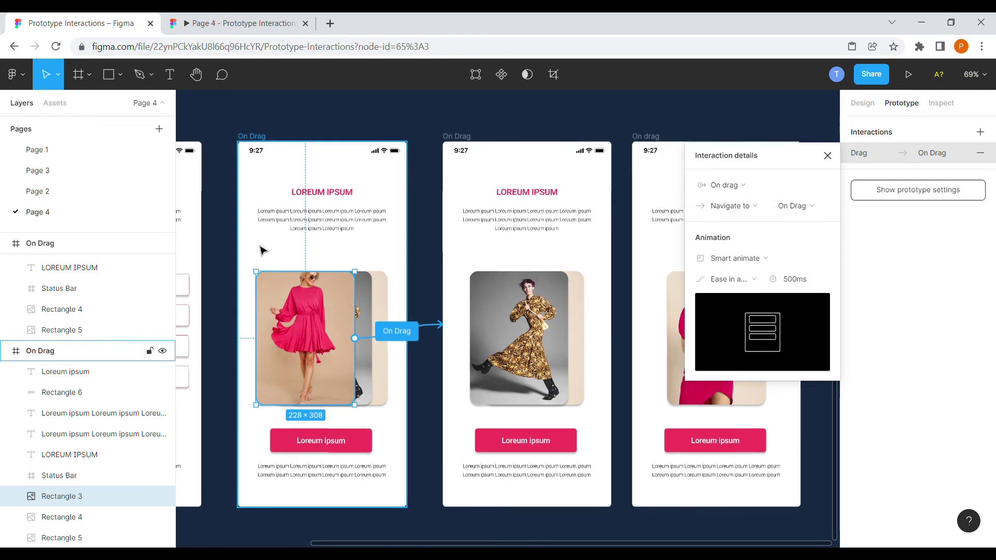
pyautogui.scroll(-3, 312, 291)
pyautogui.scroll(3, 363, 332)
# Link the gold-dress image to the last On Drag frame with an On drag trigger.
pyautogui.click(378, 337)
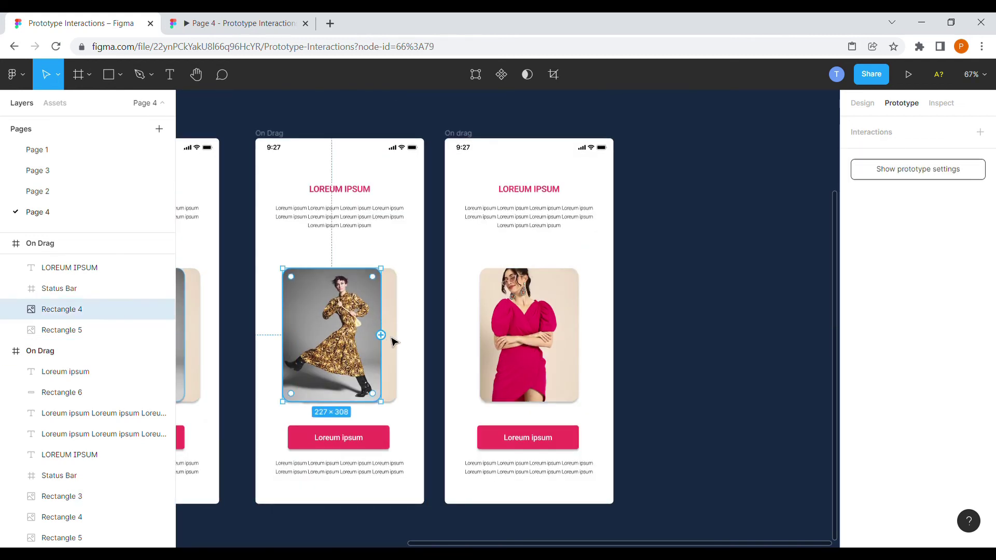
pyautogui.moveTo(381, 334); pyautogui.dragTo(491, 328)
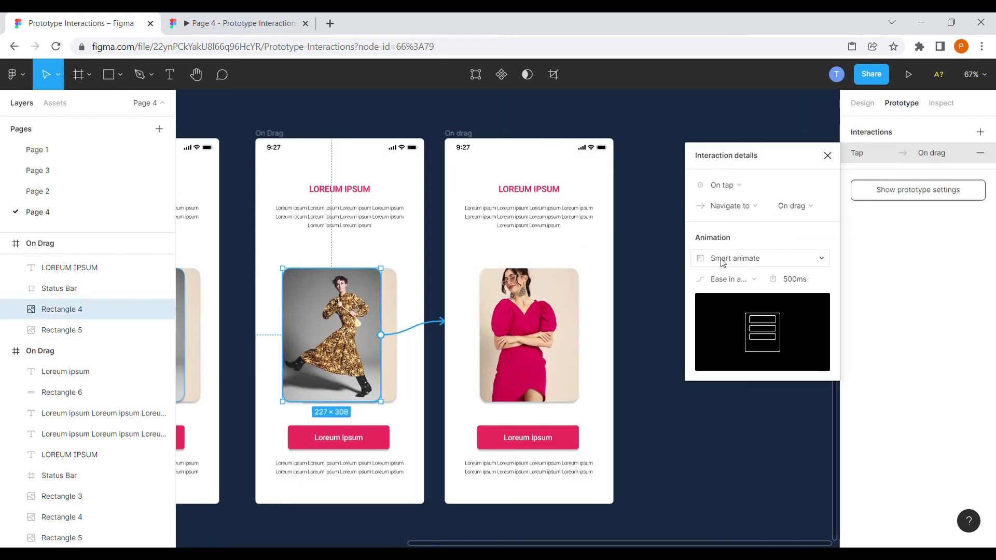
pyautogui.click(716, 187)
pyautogui.click(724, 198)
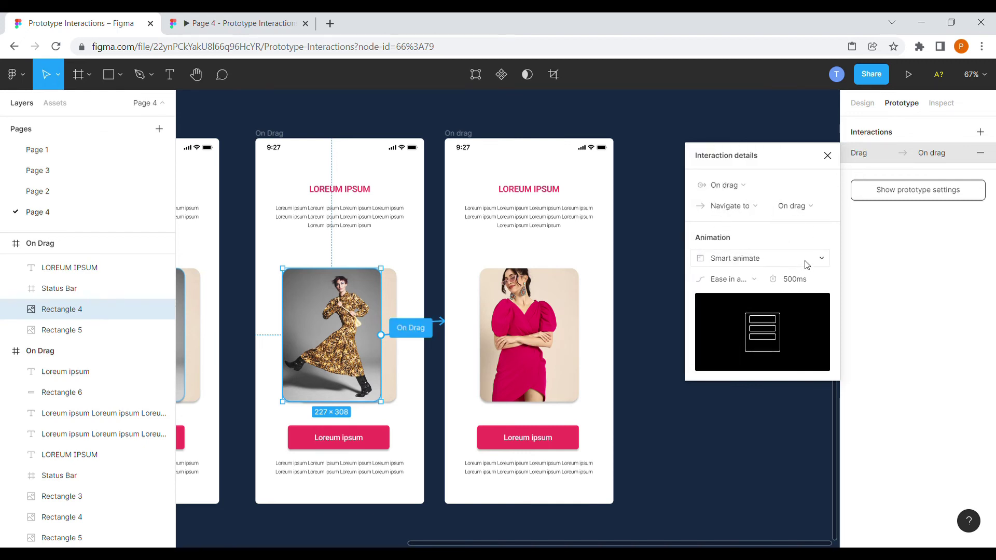
# Preview the prototype from the first On Drag frame and drag the image to advance the dress slides.
pyautogui.scroll(-3, 656, 238)
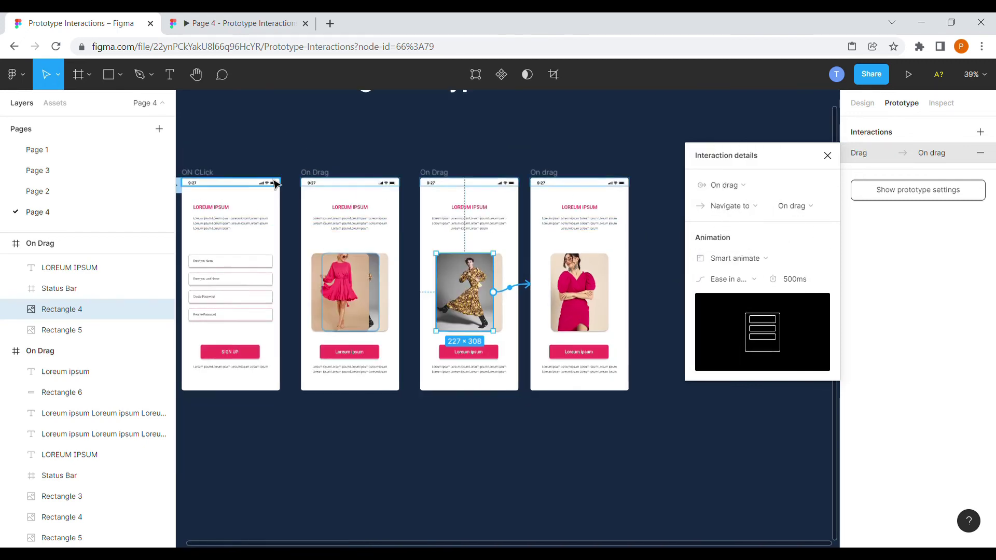
pyautogui.click(40, 351)
pyautogui.click(908, 74)
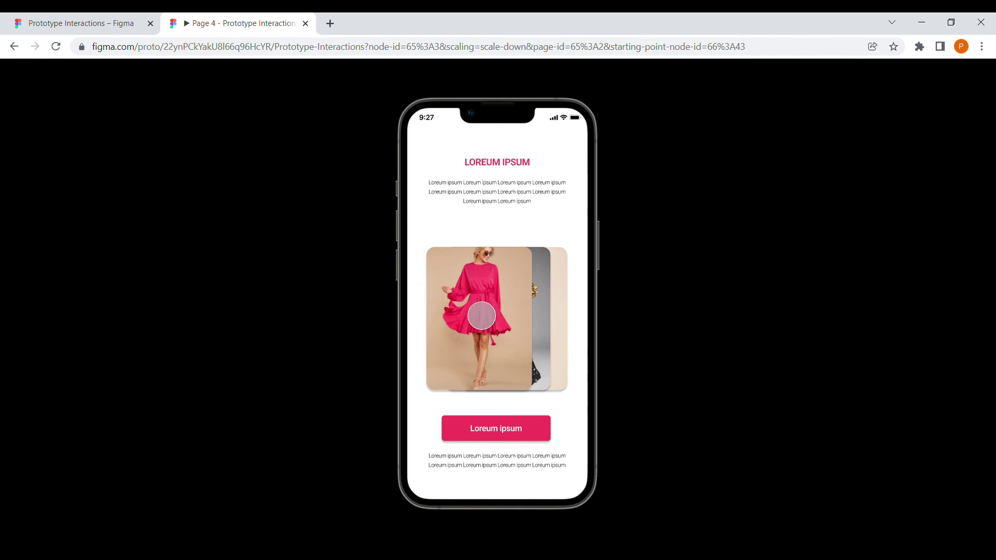
pyautogui.click(538, 322)
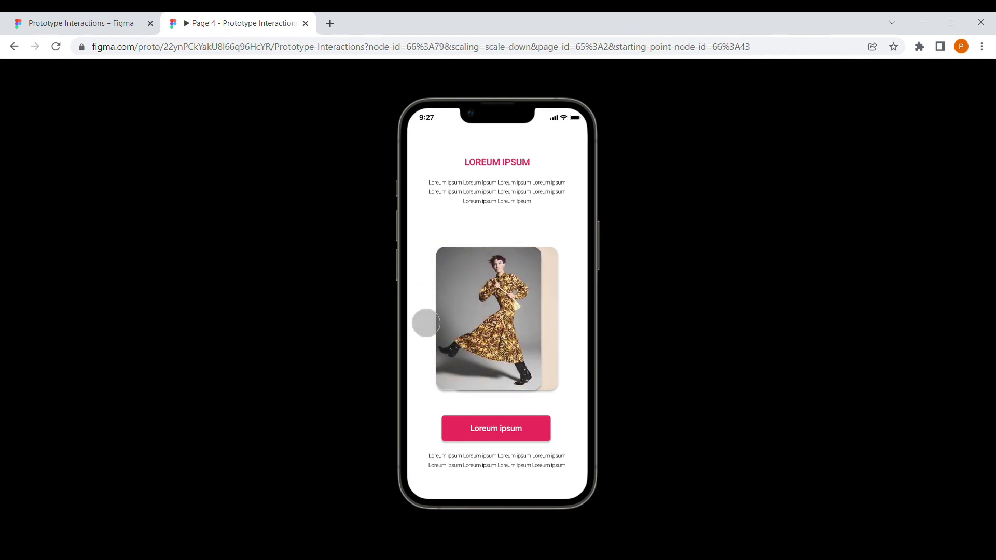